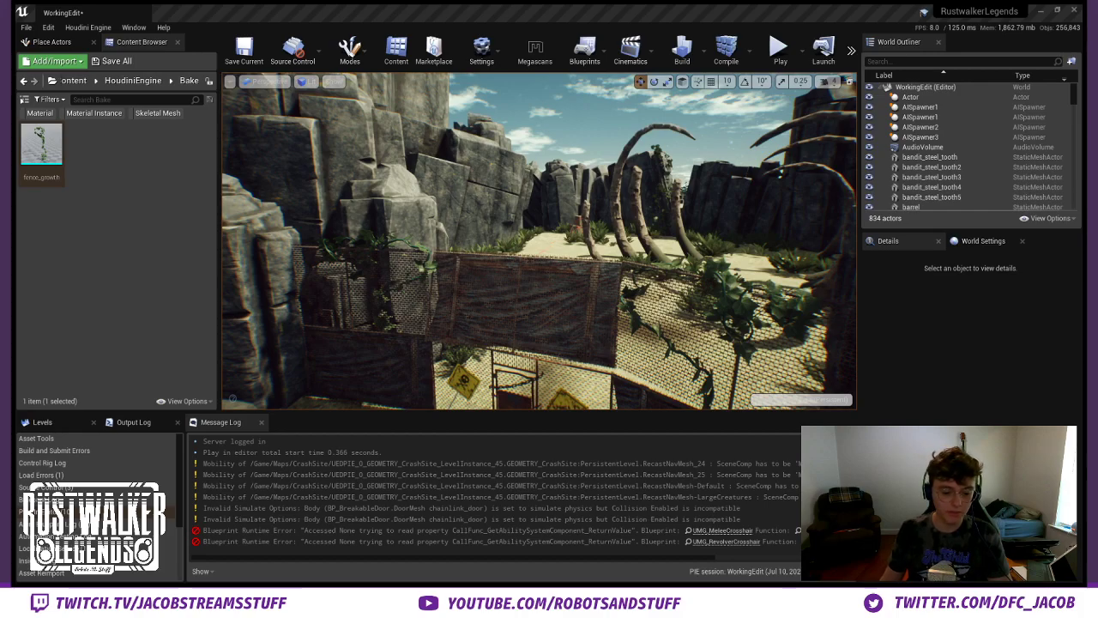
- Select the ivy growth actor covering the fallen robot and locate its Houdini asset in the project content
right_drag(603, 188, 853, 257)
mouse_move(447, 314)
right_down()
mouse_move(405, 310)
mouse_move(447, 314)
right_up()
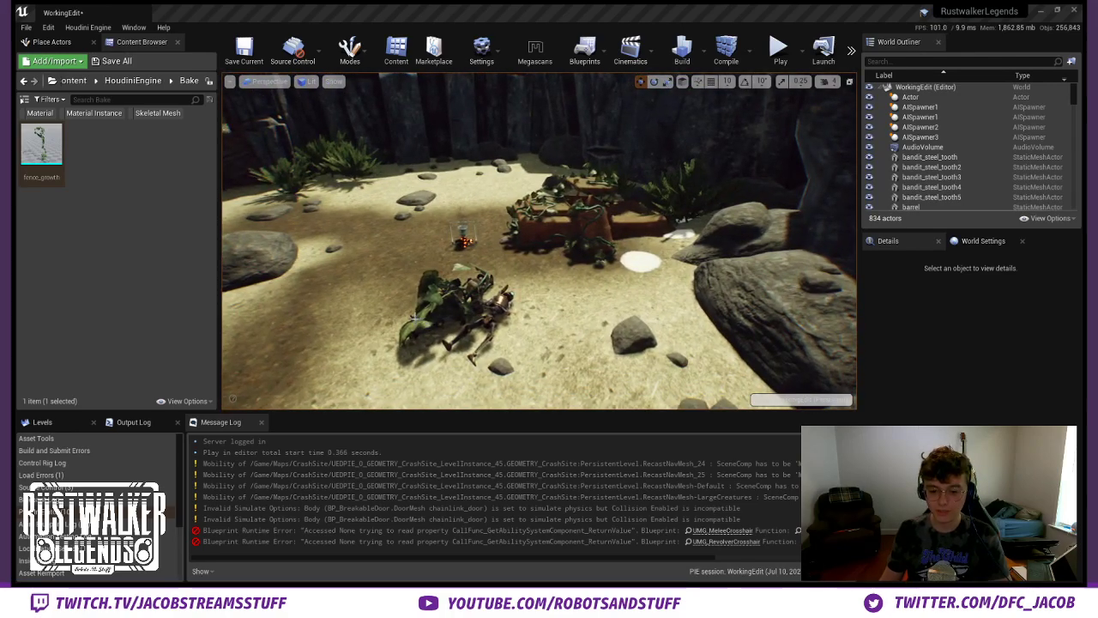
click(415, 318)
right_drag(575, 304, 459, 330)
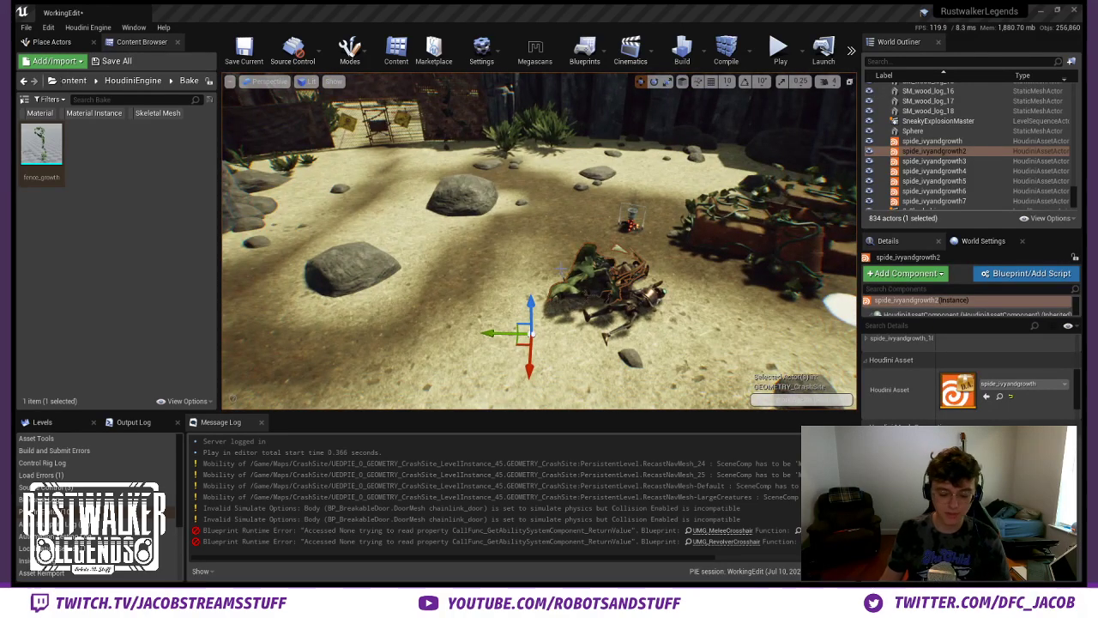
key(ctrl+b)
- Place a new spide_ivyandgrowth asset on the ground at the base of the pod hut, near the yellow sign
right_drag(412, 266, 354, 225)
right_drag(541, 240, 772, 219)
key(w)
key(w)
key(w)
key(w)
key(w)
right_drag(411, 211, 508, 228)
key(Escape)
key(w)
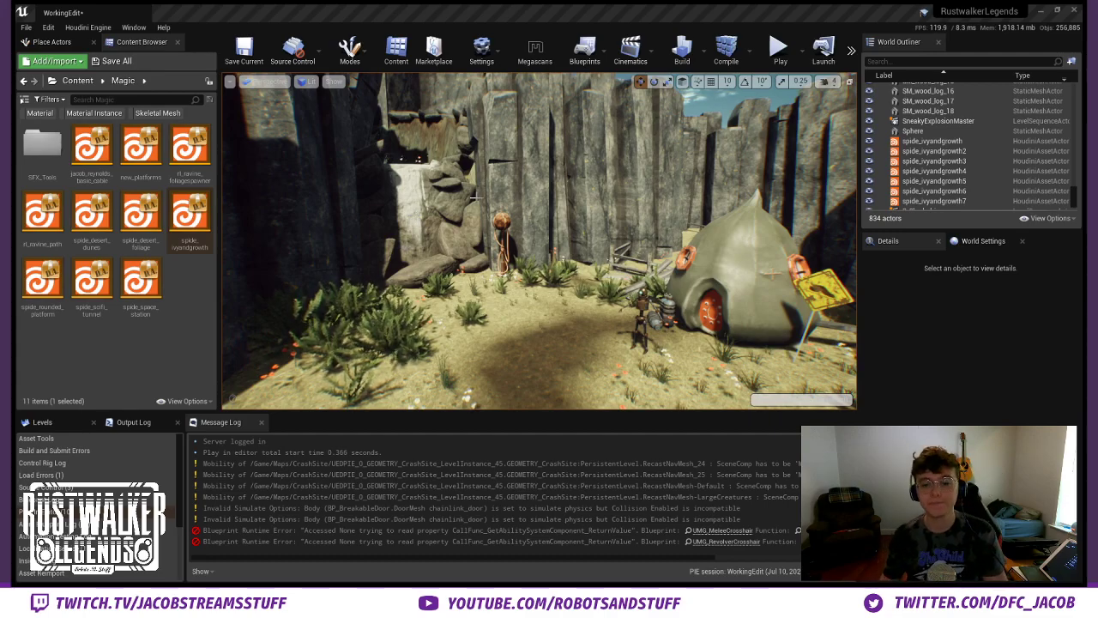
right_drag(480, 248, 600, 249)
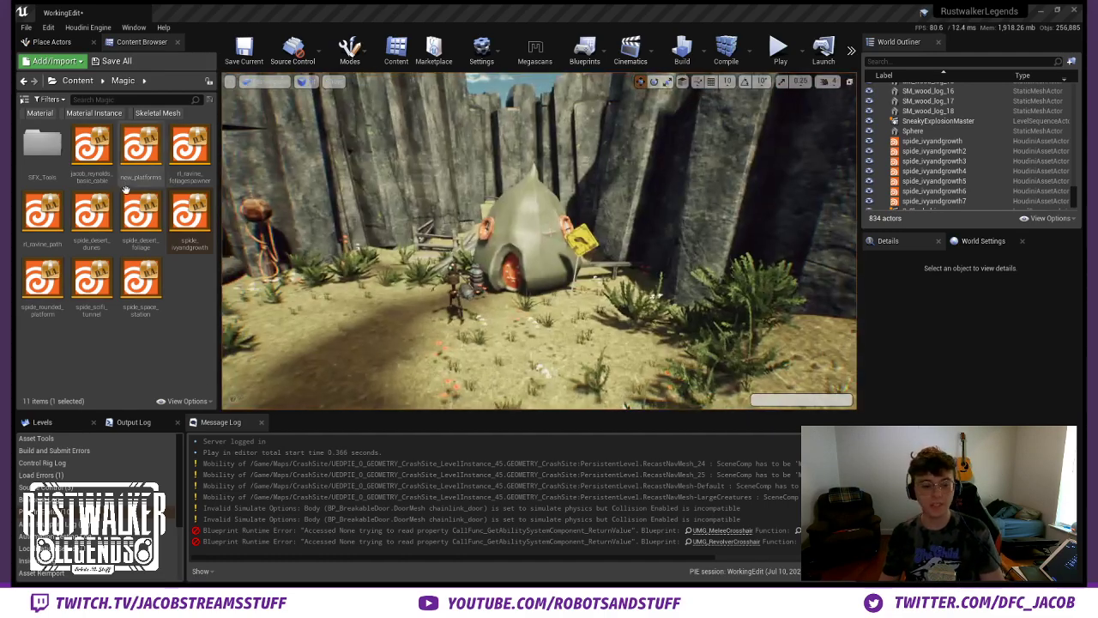
right_drag(386, 248, 360, 249)
right_drag(539, 248, 596, 227)
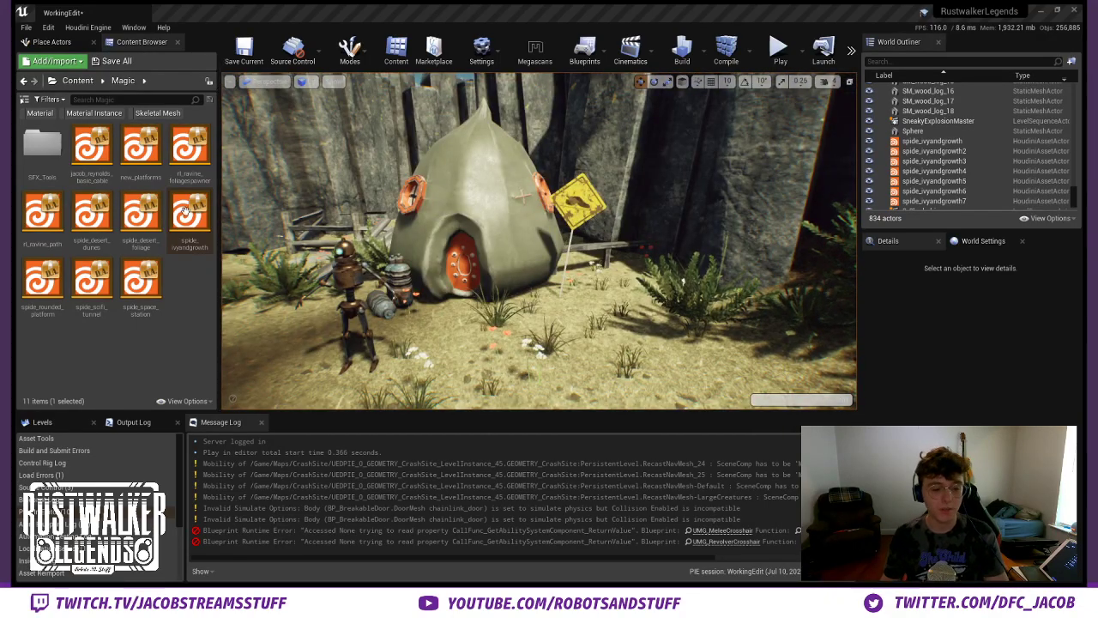
click(540, 290)
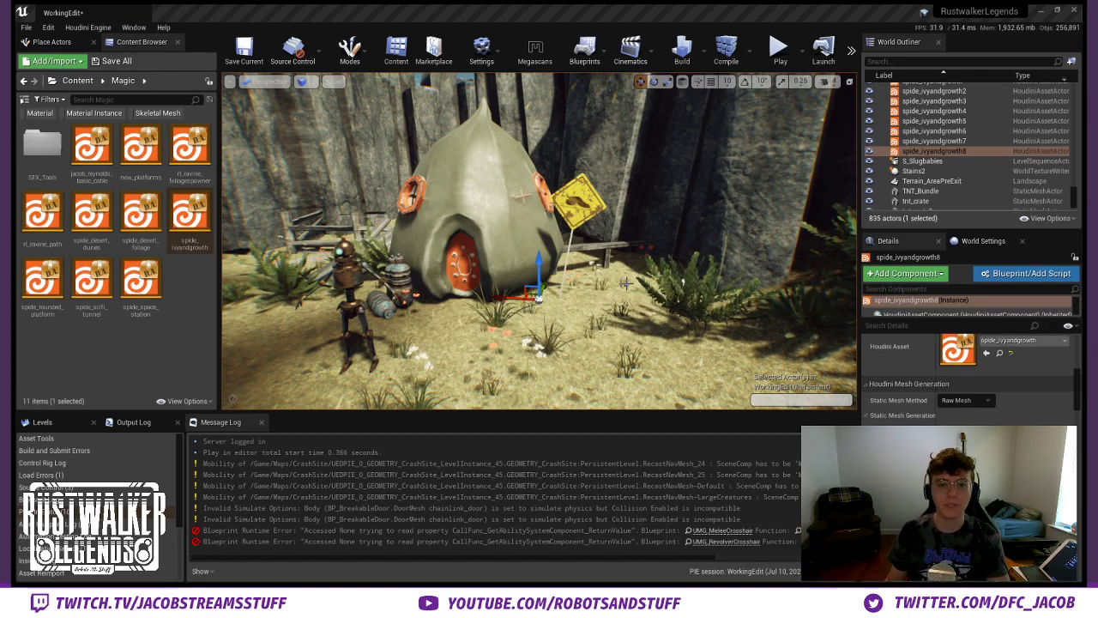
- Set the new ivy asset's Sub-Network Input #1 to World Outliner Input and pick PodHut_BP as its source
scroll(968, 373, down, 3)
scroll(968, 378, up, 12)
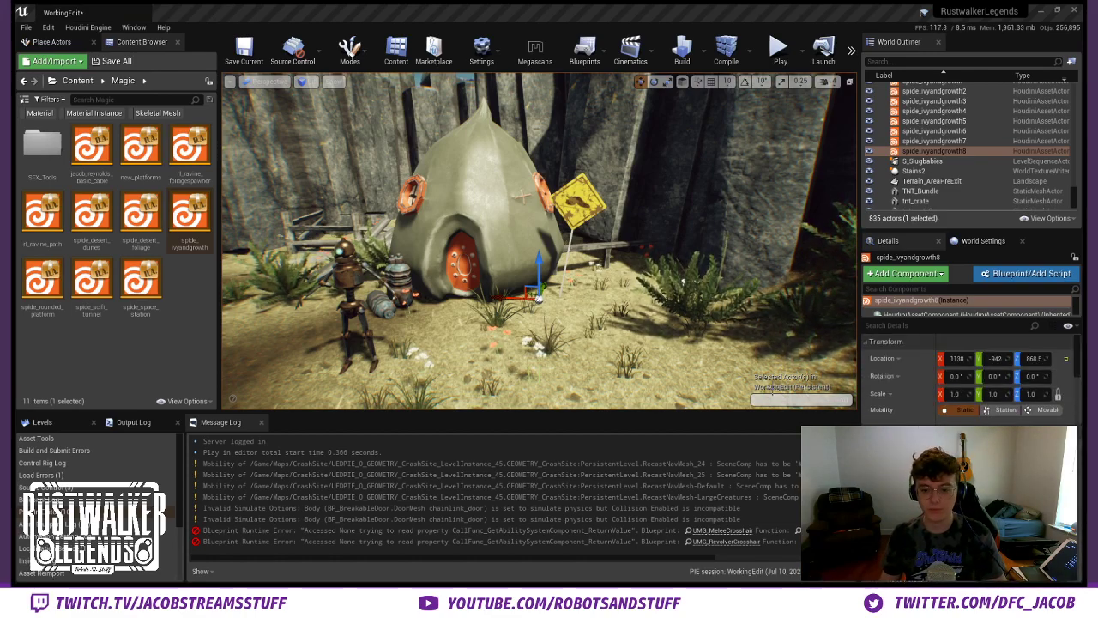
scroll(969, 378, down, 10)
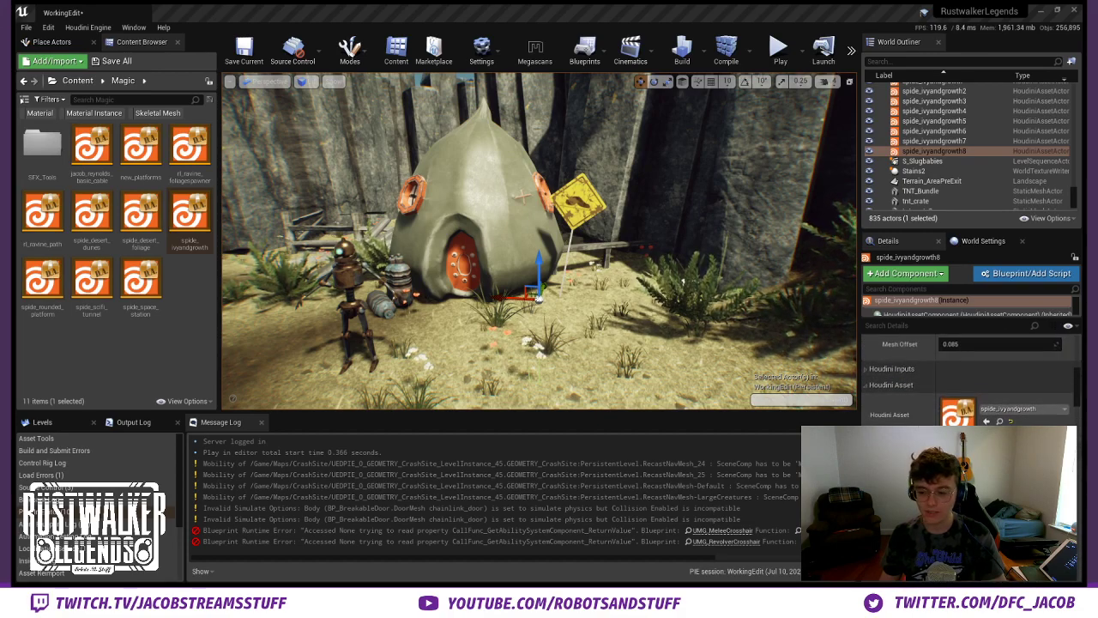
click(889, 367)
click(889, 367)
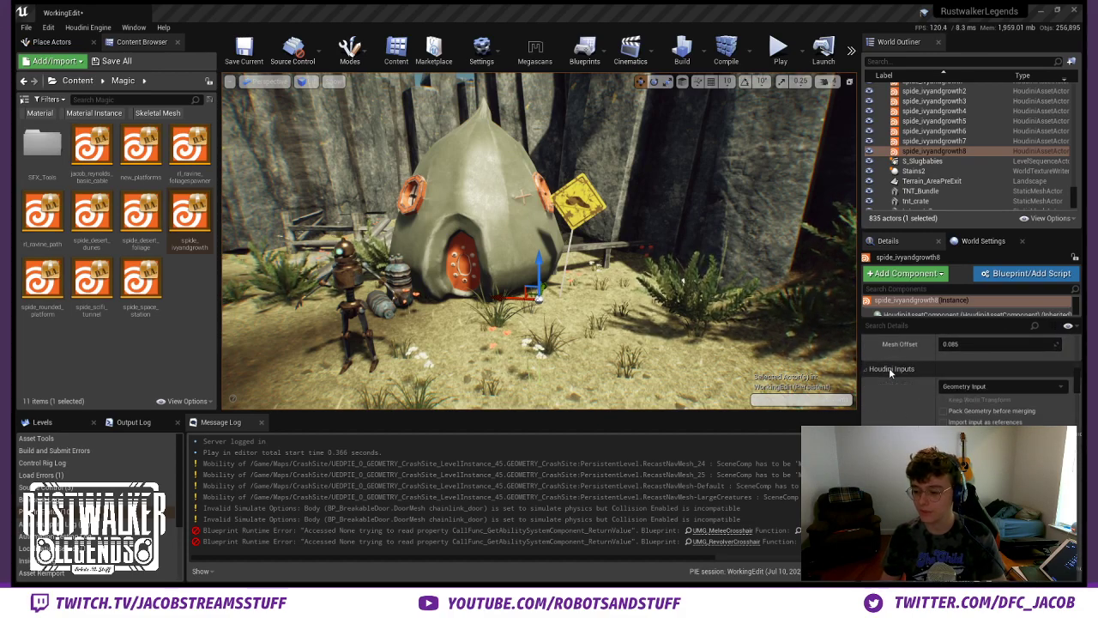
click(889, 367)
scroll(892, 369, down, 1)
scroll(892, 369, up, 1)
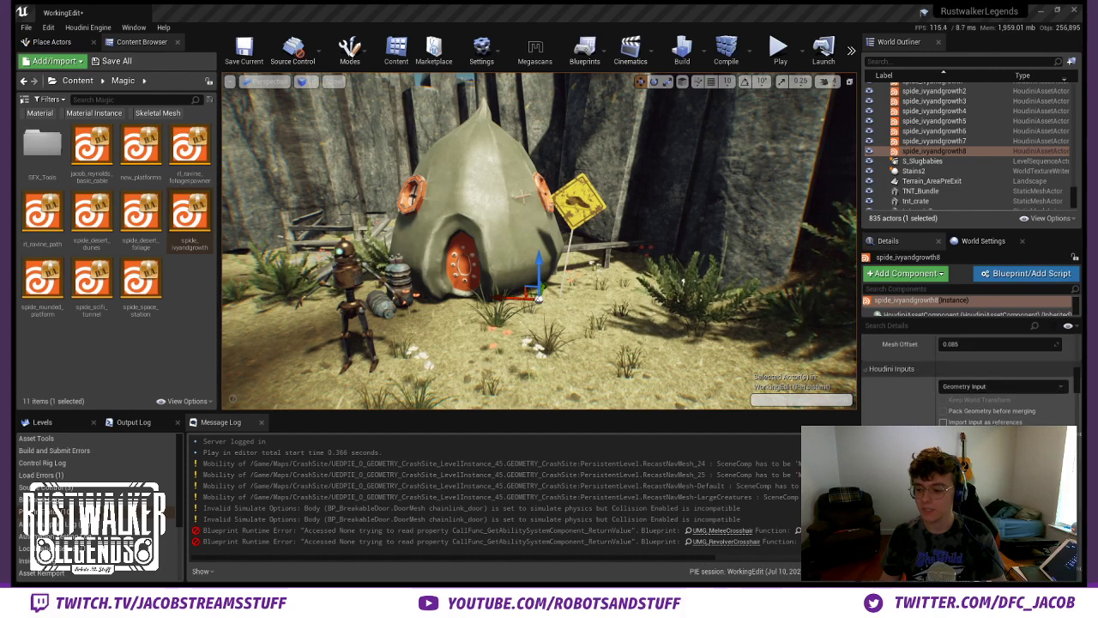
click(969, 442)
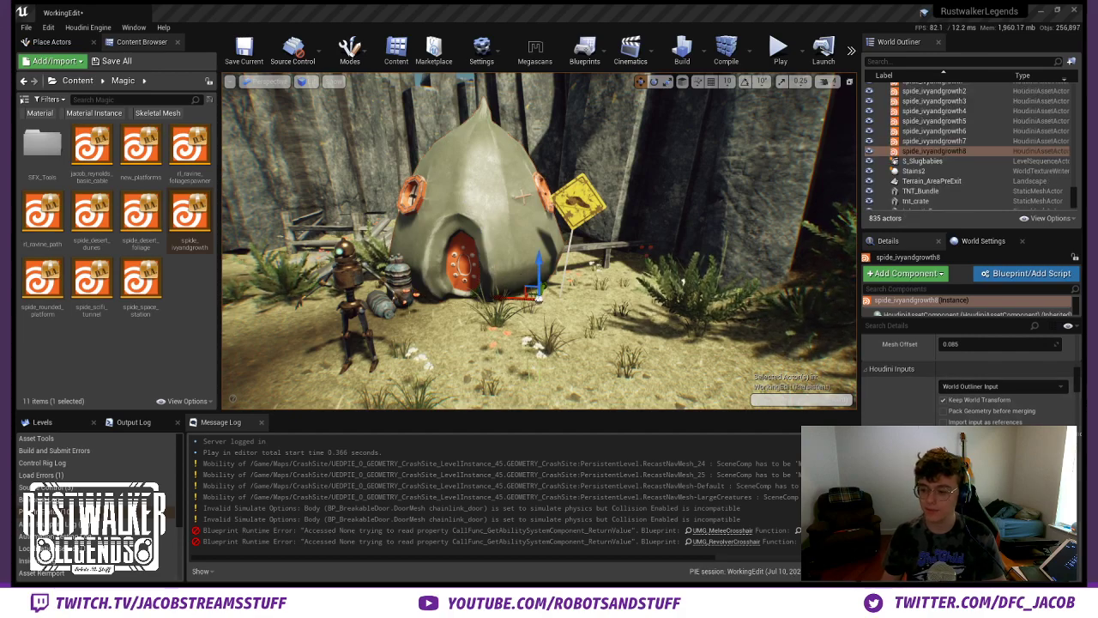
scroll(916, 401, down, 3)
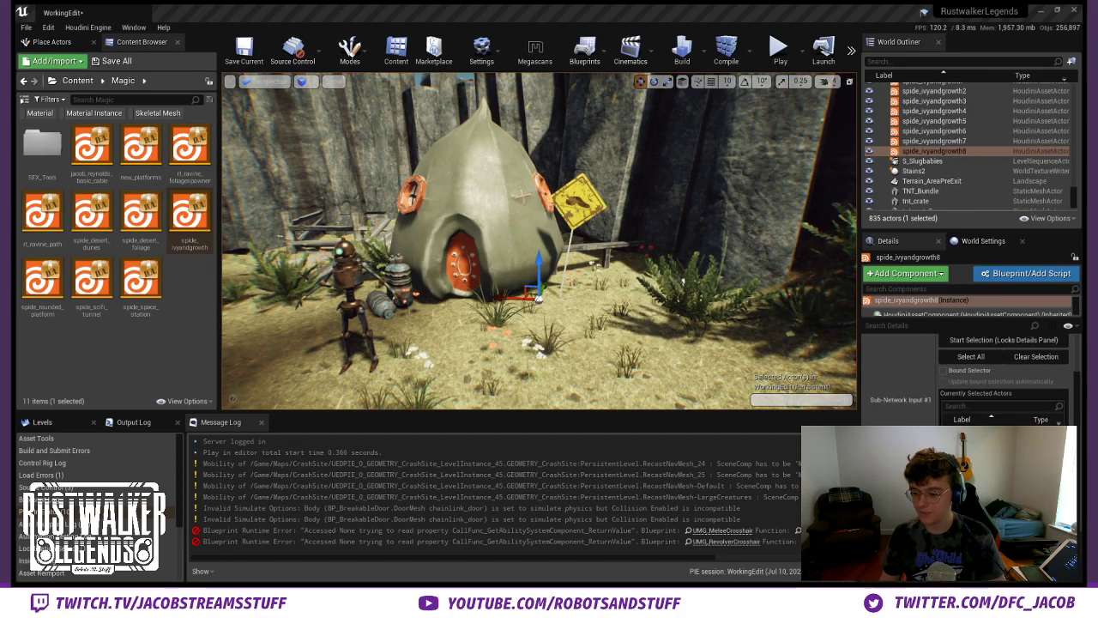
scroll(916, 401, up, 5)
scroll(916, 402, up, 3)
scroll(922, 377, down, 7)
- Assign the ivy2 mesh to the ivy asset's Sub-Network Input #2
scroll(1038, 376, down, 1)
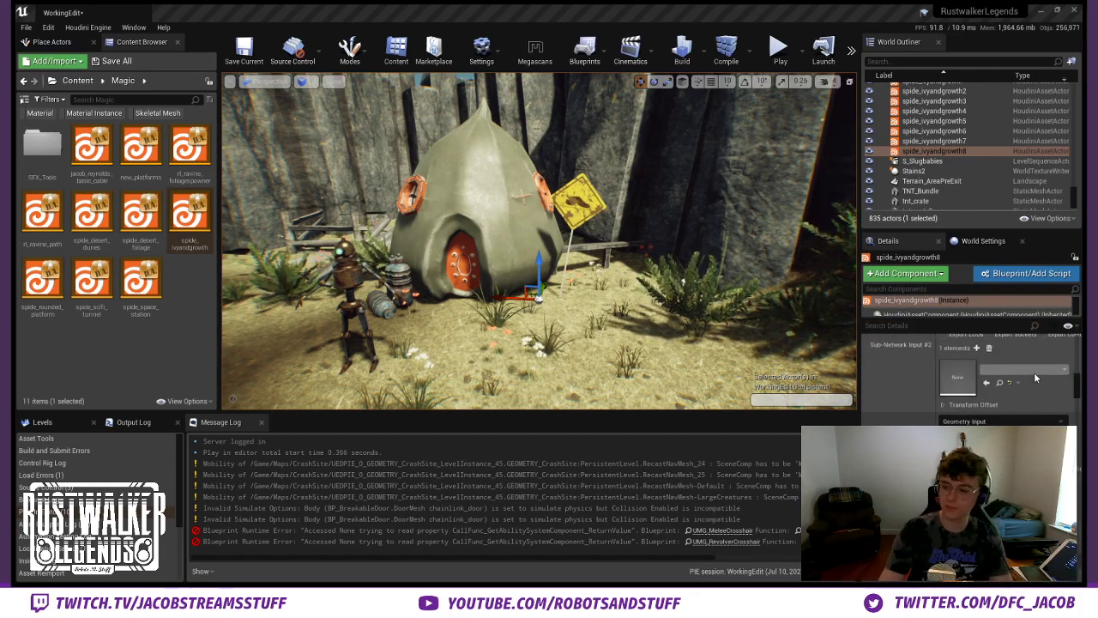
click(989, 251)
scroll(1003, 421, up, 1)
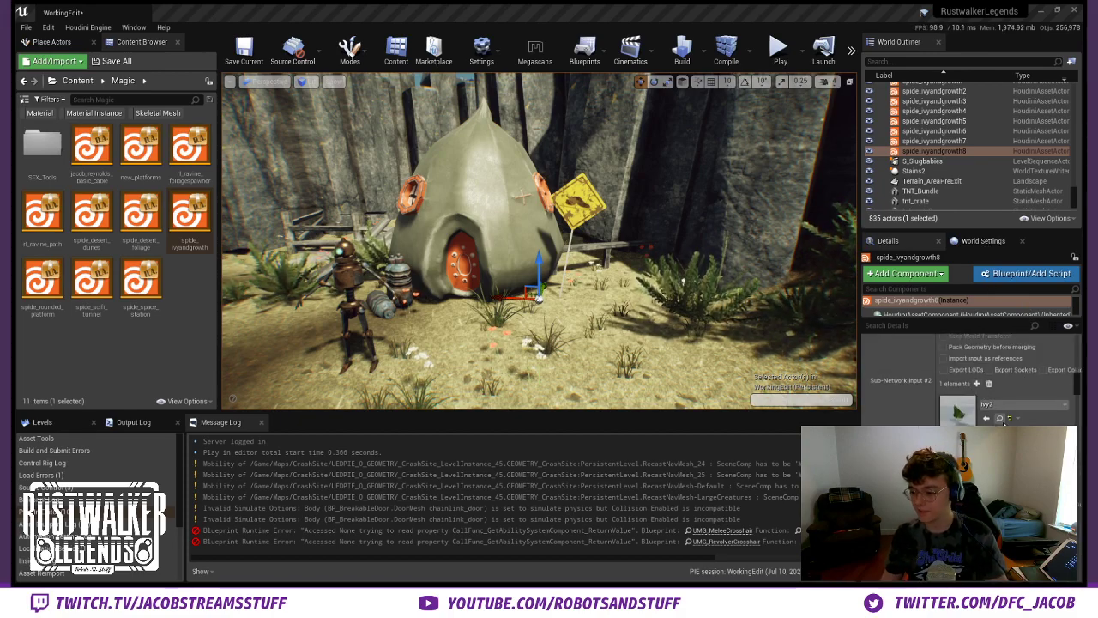
- Locate the assigned ivy2 mesh in the MegaScans Ivy folder and inspect the ivy meshes there
click(999, 418)
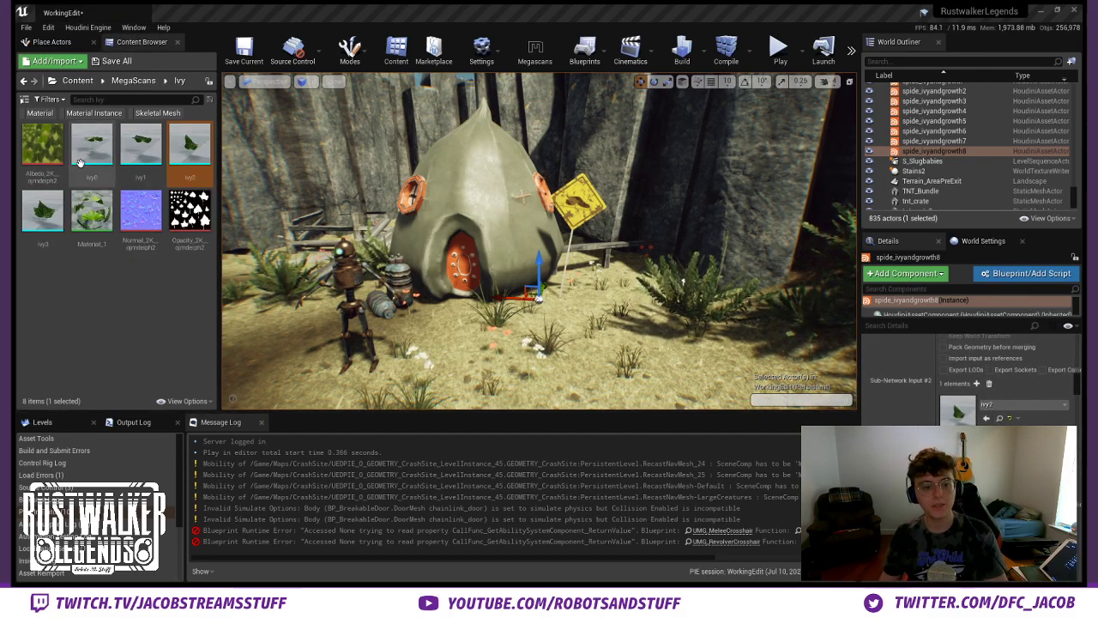
click(210, 227)
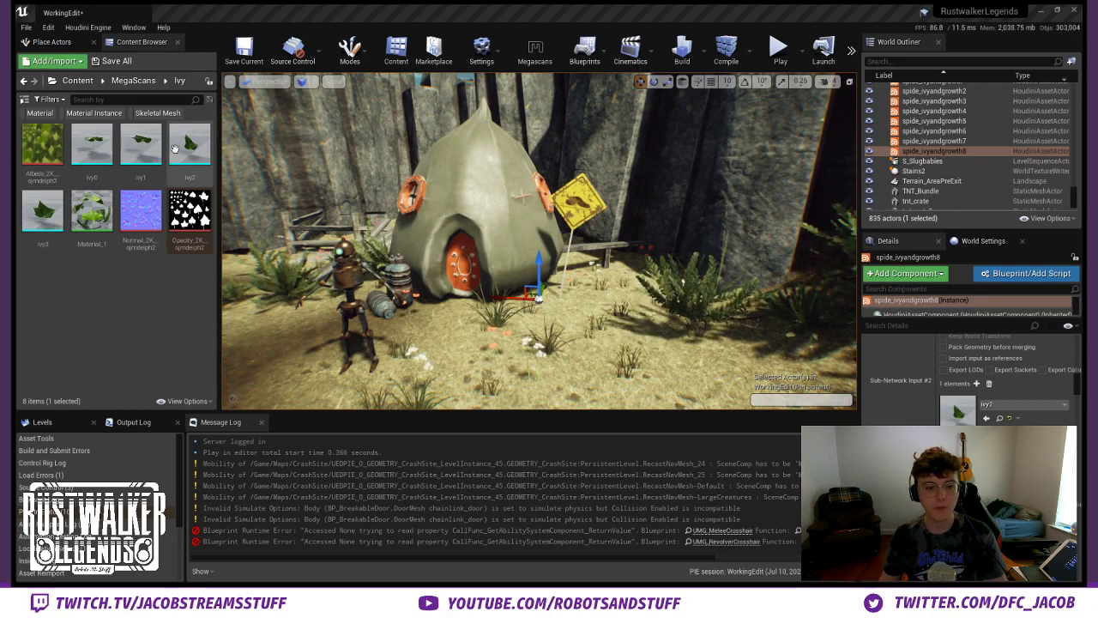
click(48, 212)
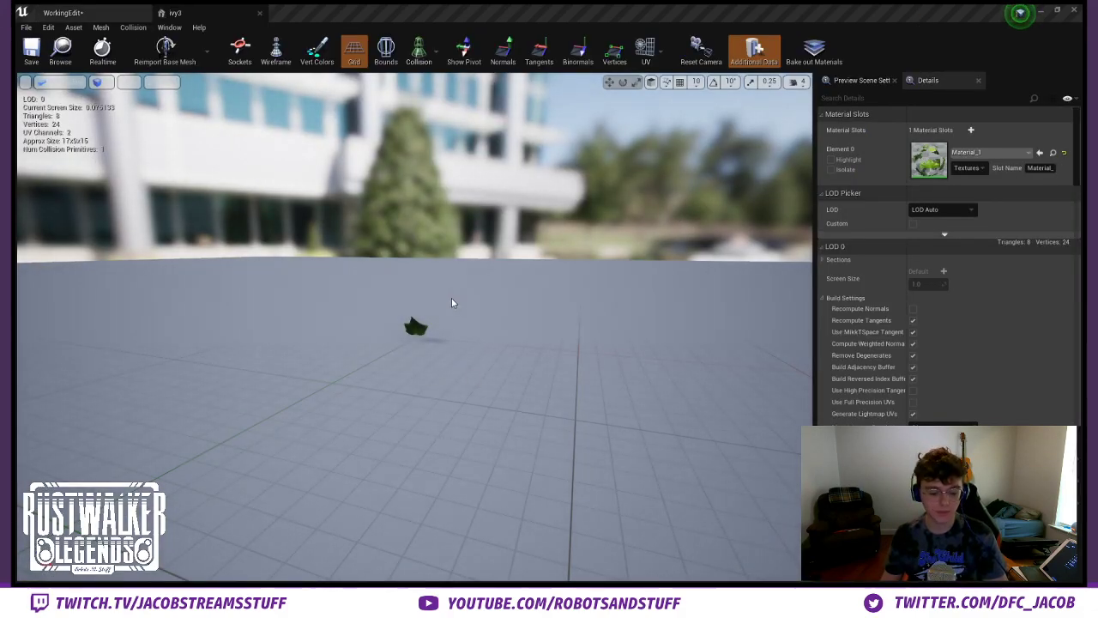
alt+drag(453, 300, 352, 294)
scroll(431, 304, up, 5)
scroll(414, 308, down, 6)
click(259, 13)
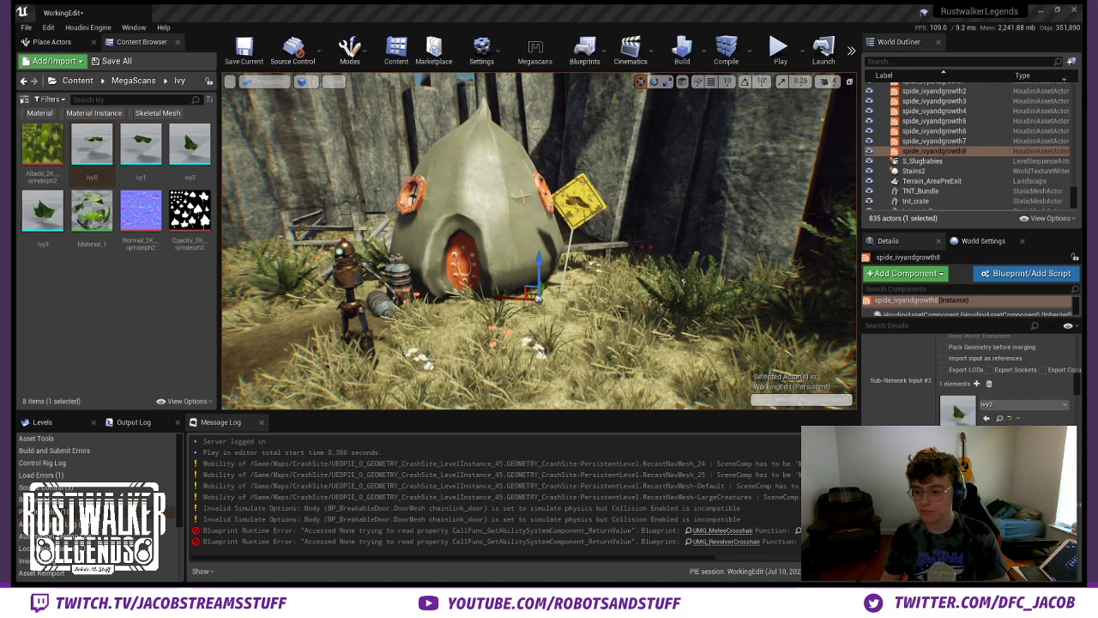
- Nudge the ivy asset along the ground beside the hut to about X 1137, Y -940
key(s)
right_drag(677, 310, 674, 310)
key(Escape)
key(w)
right_drag(601, 296, 585, 283)
key(s)
click(588, 276)
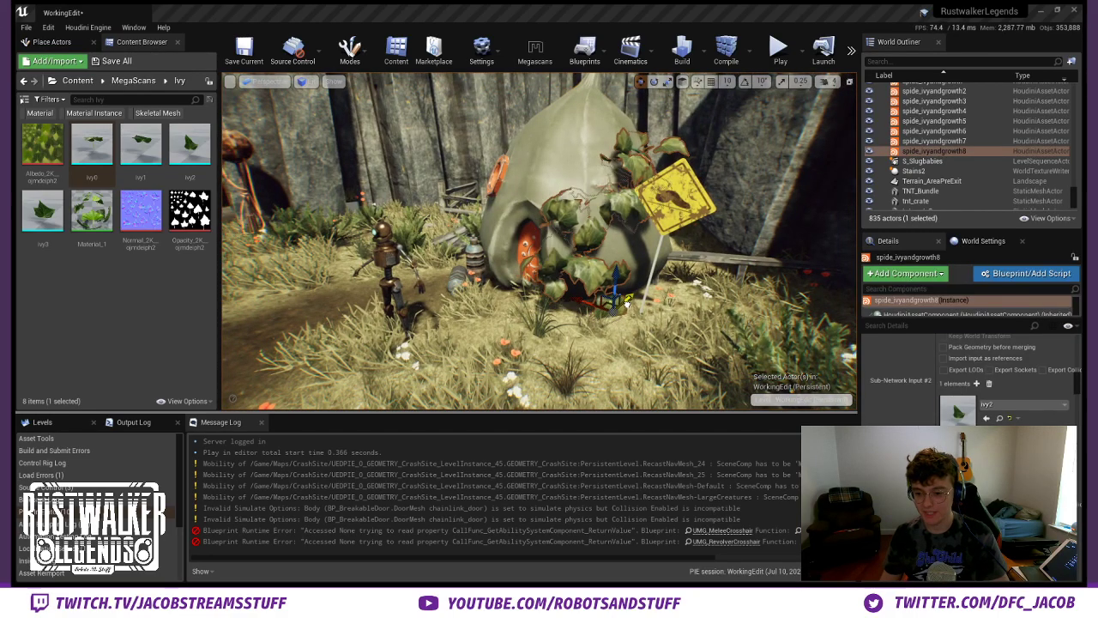
scroll(1020, 384, down, 3)
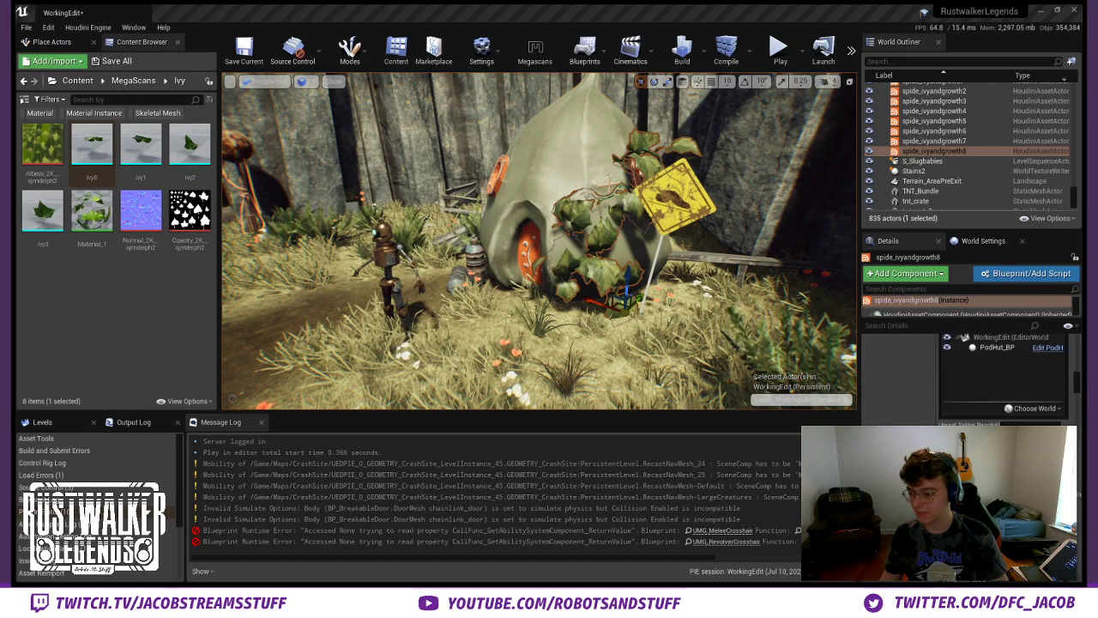
scroll(974, 394, up, 10)
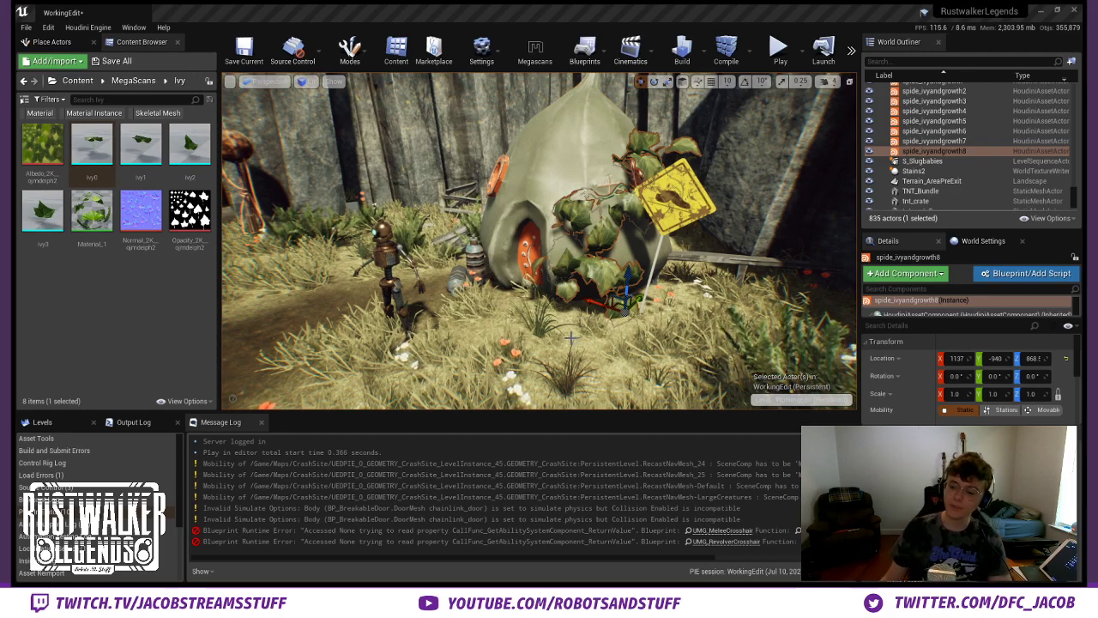
- Examine the vines generated on the pod hut from close up and from a distance
right_drag(570, 337, 594, 293)
key(Escape)
click(689, 310)
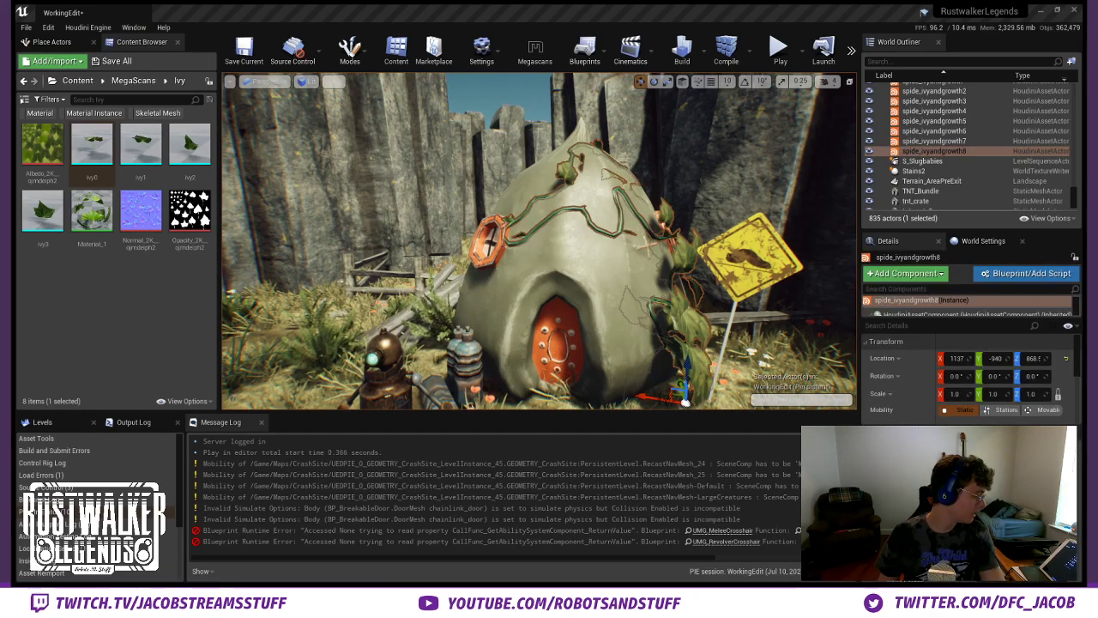
scroll(976, 406, down, 9)
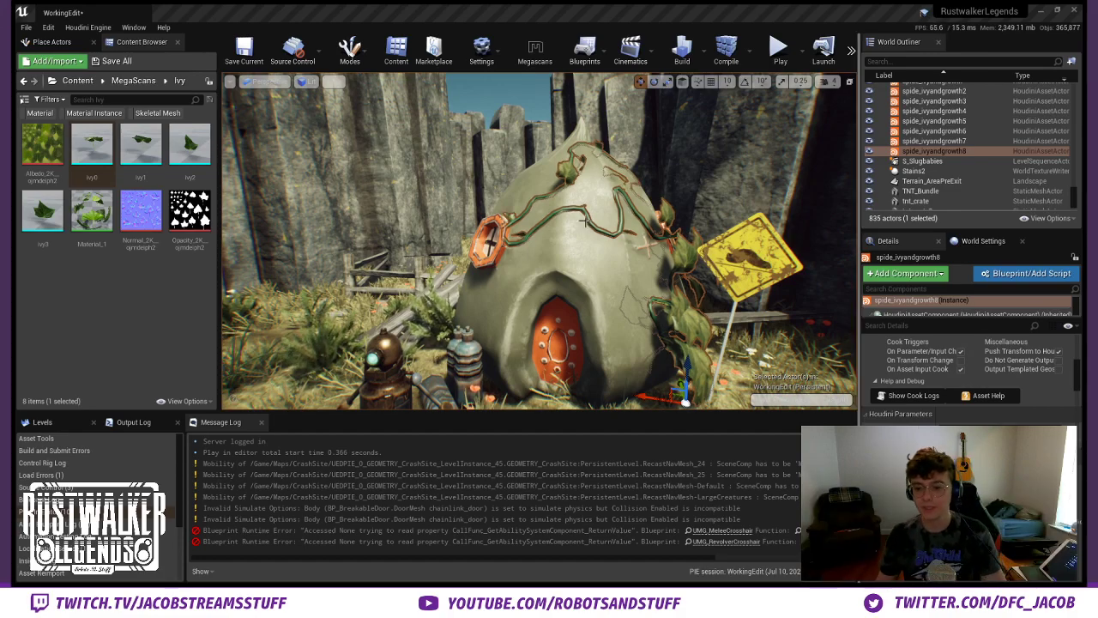
key(Escape)
right_drag(589, 192, 606, 301)
key(d)
key(s)
key(w)
key(a)
key(w)
key(d)
click(645, 300)
key(s)
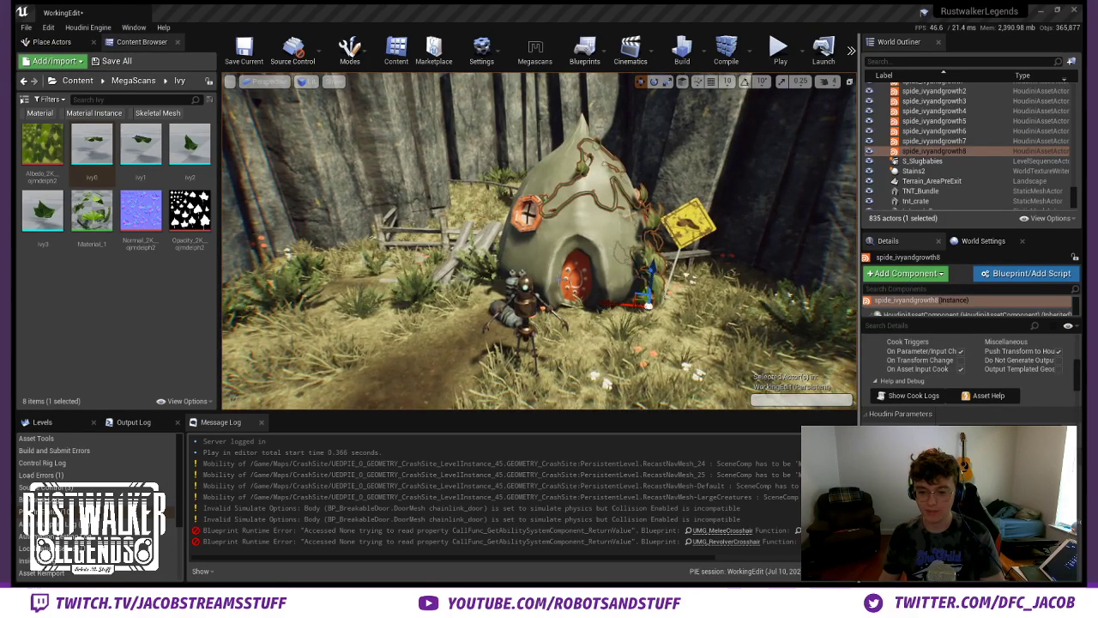
- Place a duplicate of the ivy asset by the hut window near the canisters, rotated about 144° around Z
key(ctrl+w)
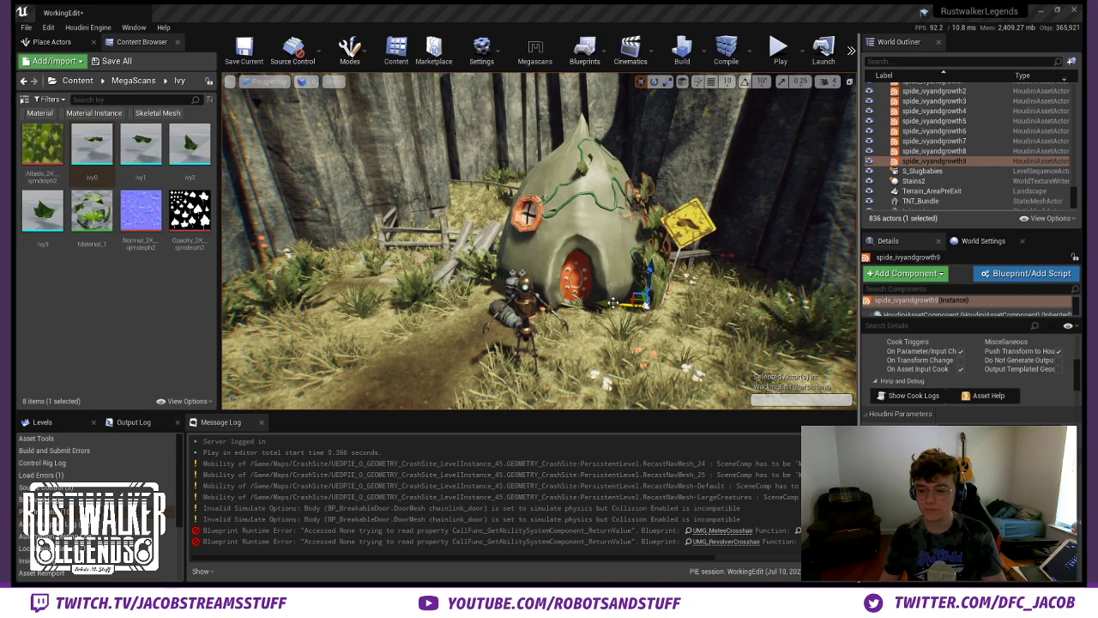
drag(612, 302, 477, 296)
key(e)
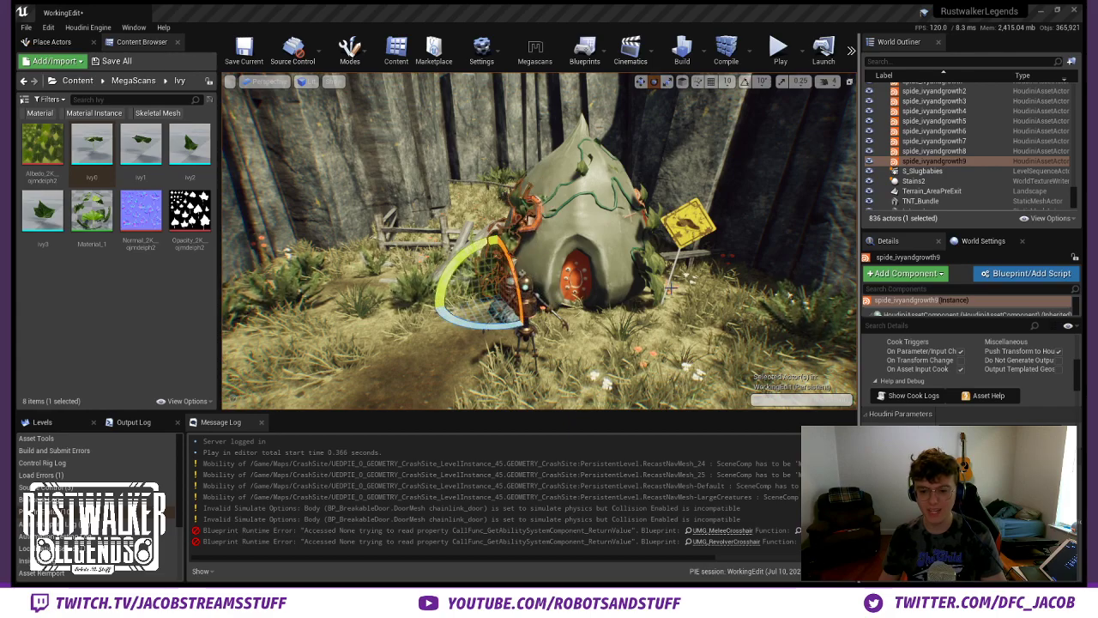
mouse_move(641, 239)
right_down()
mouse_move(738, 245)
mouse_move(640, 249)
right_up()
key(w)
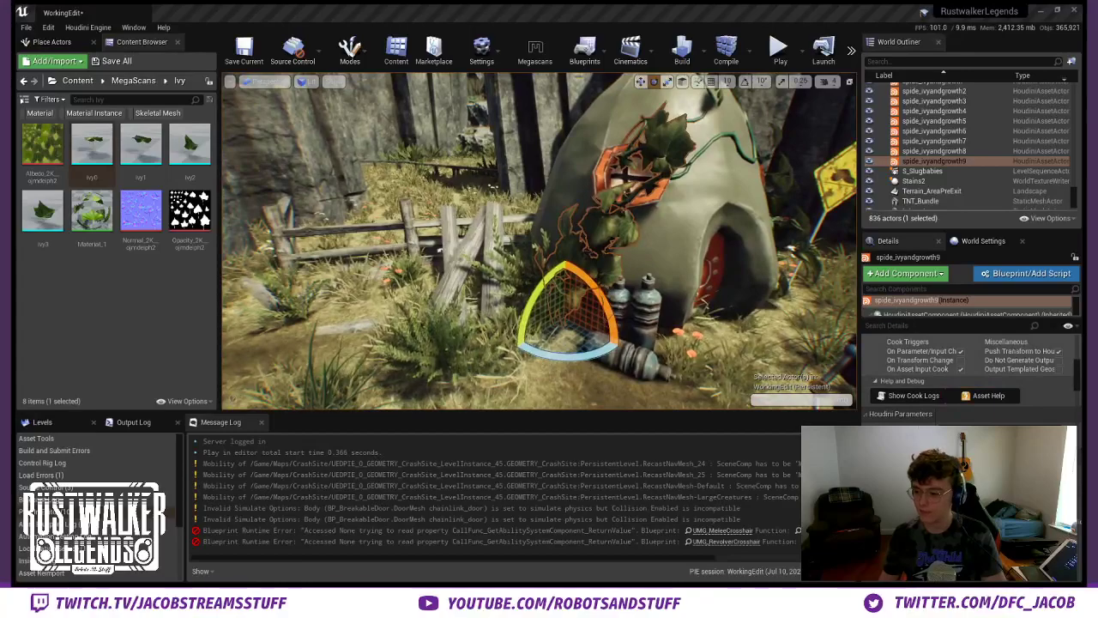
scroll(969, 377, up, 5)
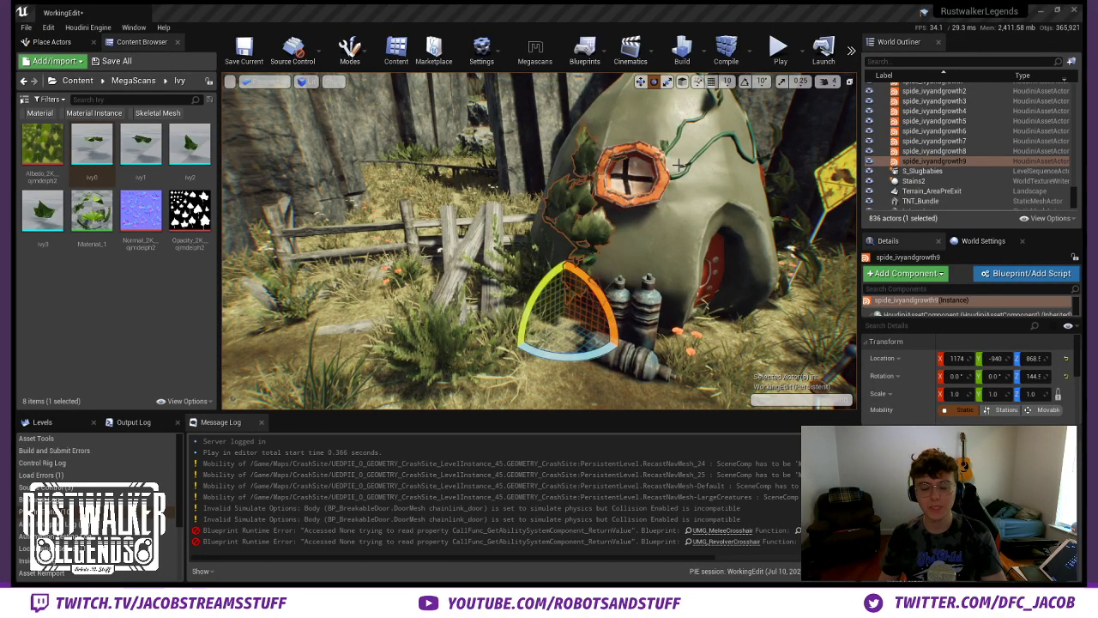
right_drag(666, 158, 476, 257)
key(Escape)
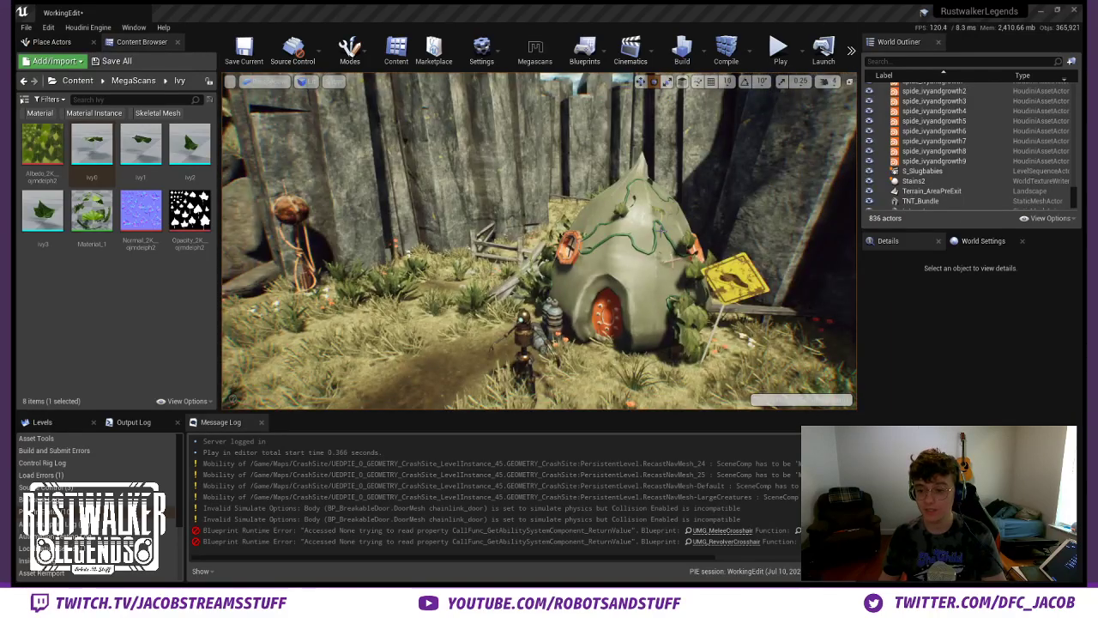
- Examine the ivy over the top of the hut and survey the overgrown area around the fence
click(933, 151)
right_drag(680, 254, 705, 246)
key(Escape)
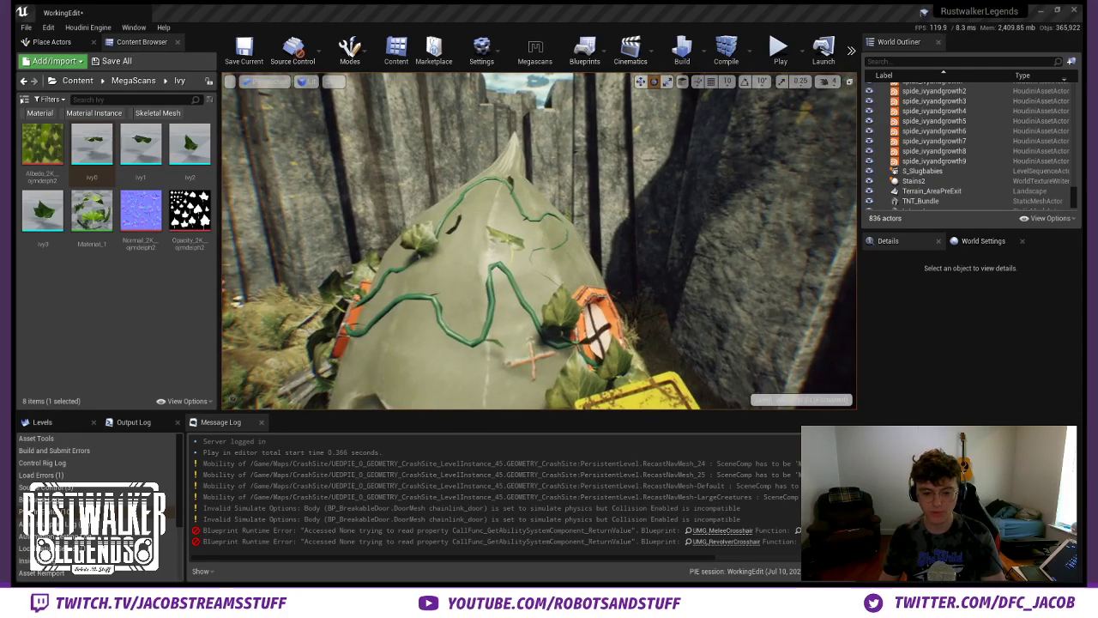
right_drag(535, 243, 466, 252)
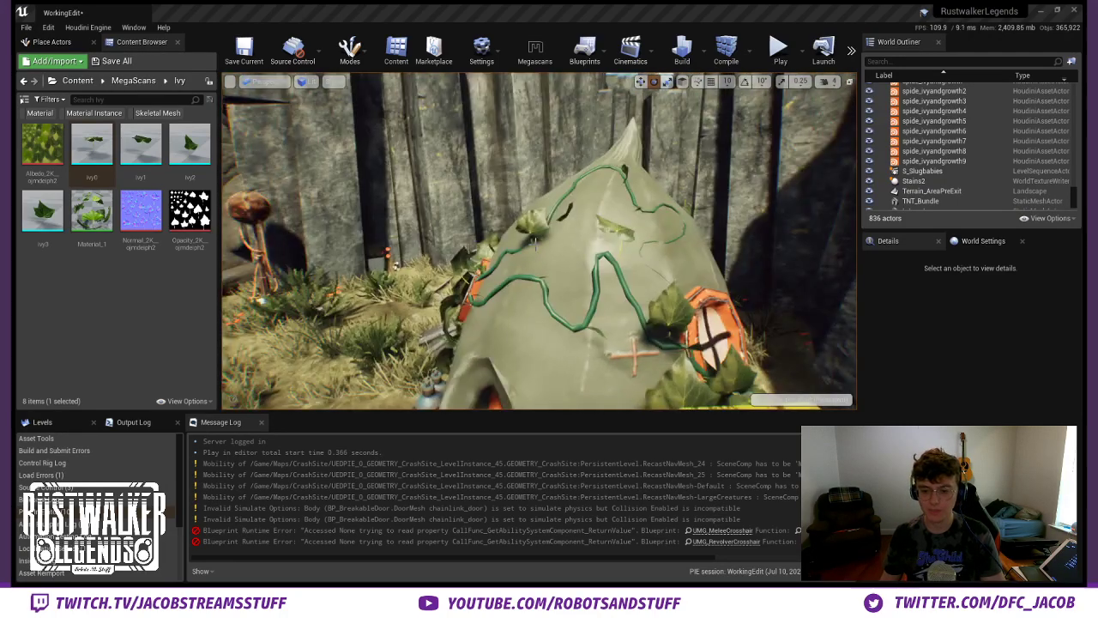
right_drag(539, 243, 729, 224)
key(w)
key(w)
key(w)
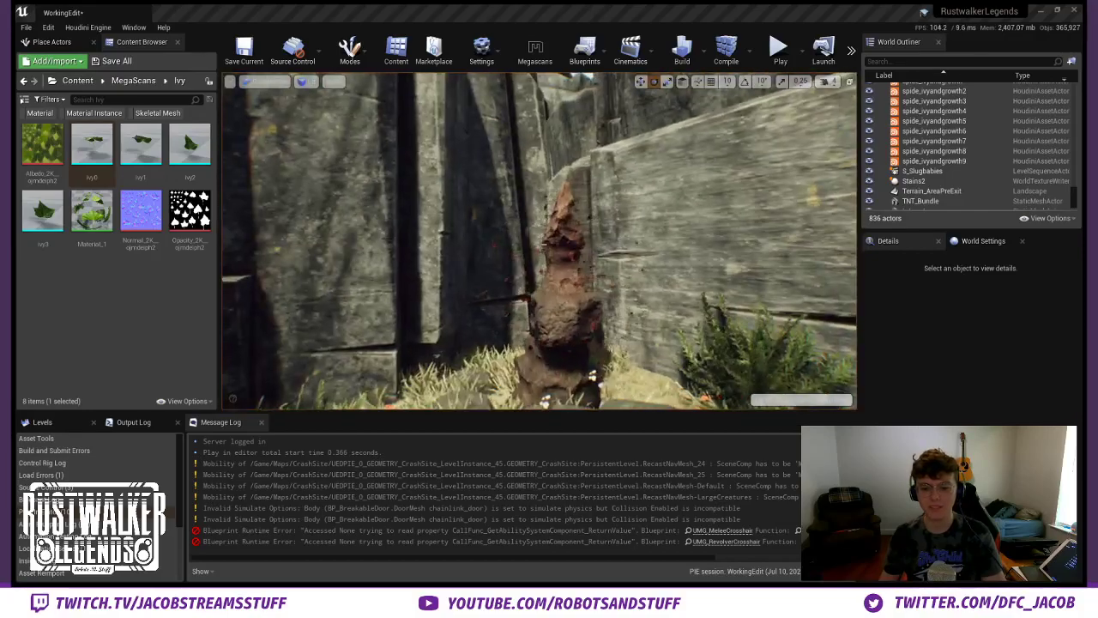
key(w)
right_drag(539, 243, 705, 293)
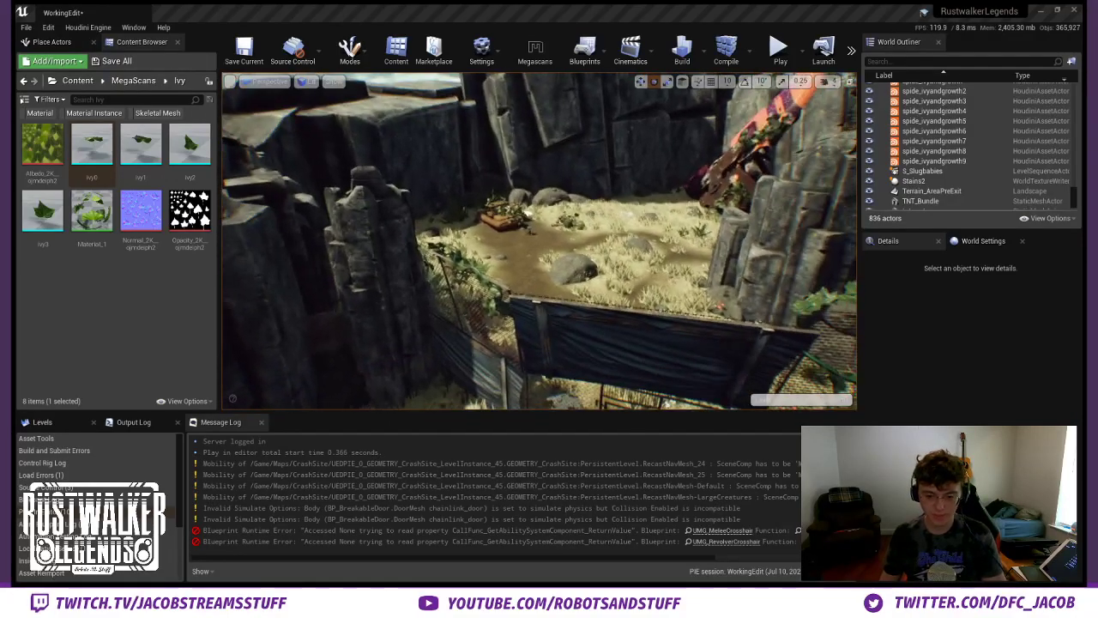
- Play the level and sprint through the Grasslands to view the ivy-covered hut in game
click(778, 54)
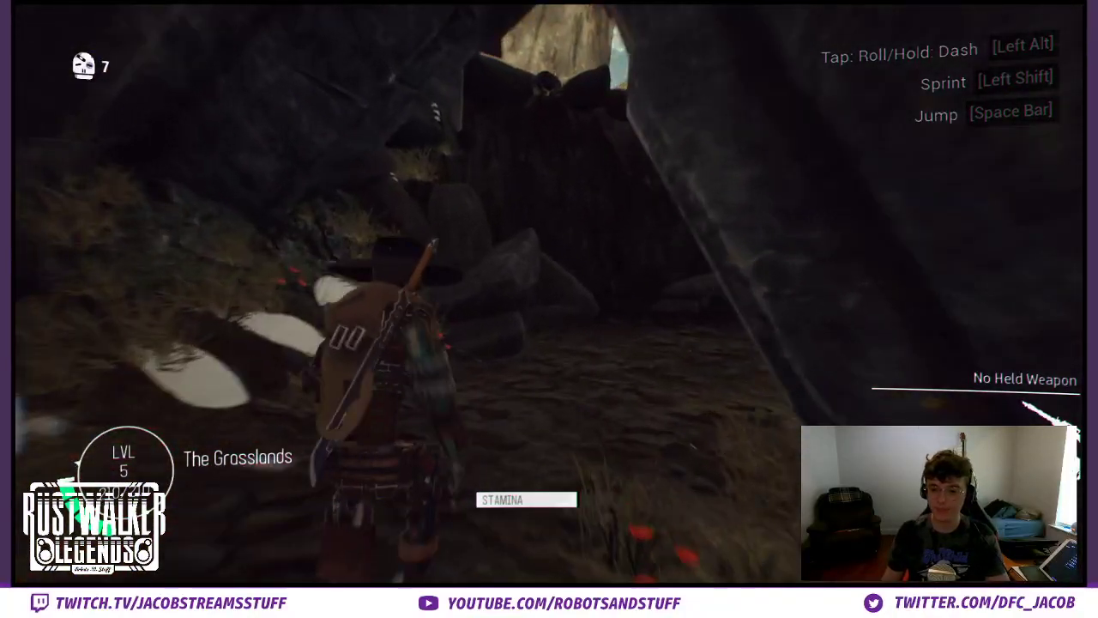
key(shift+w)
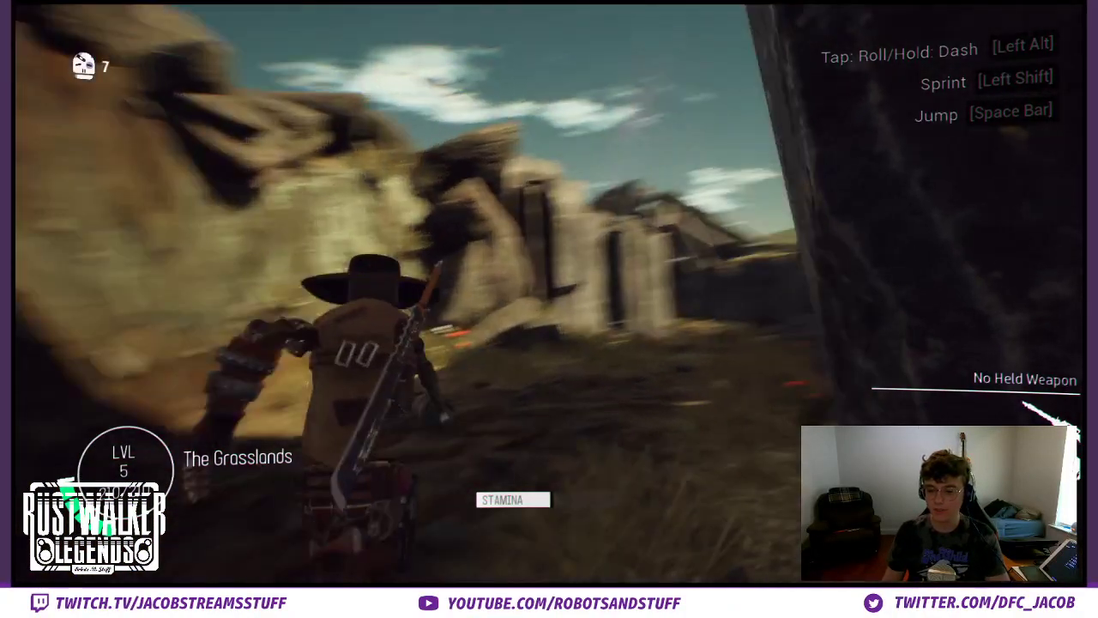
key(shift+w)
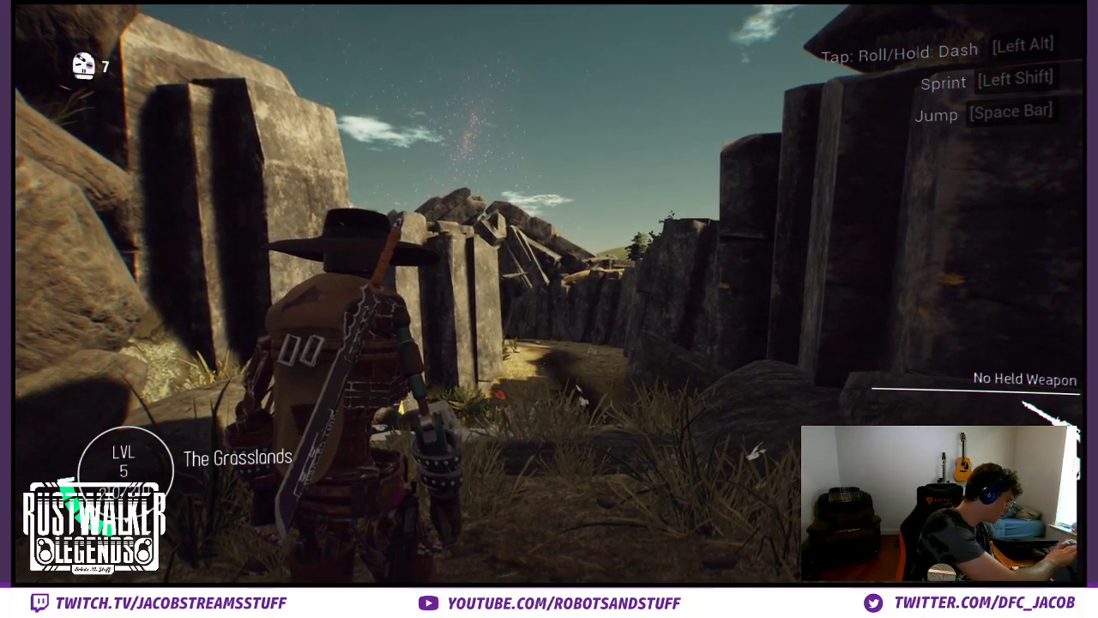
key(shift+w)
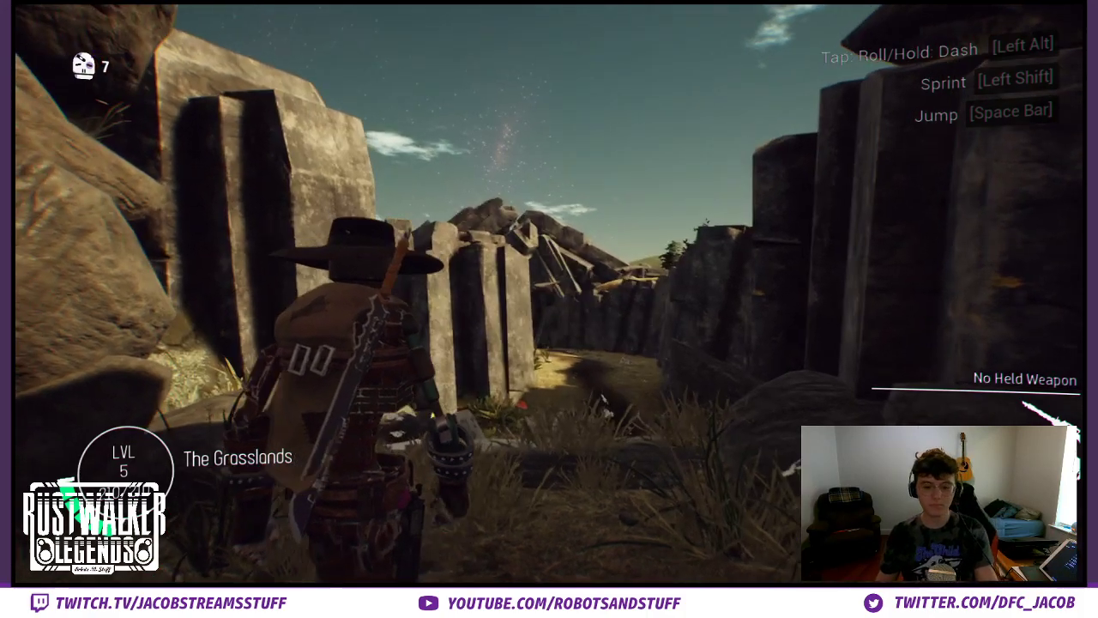
key(shift)
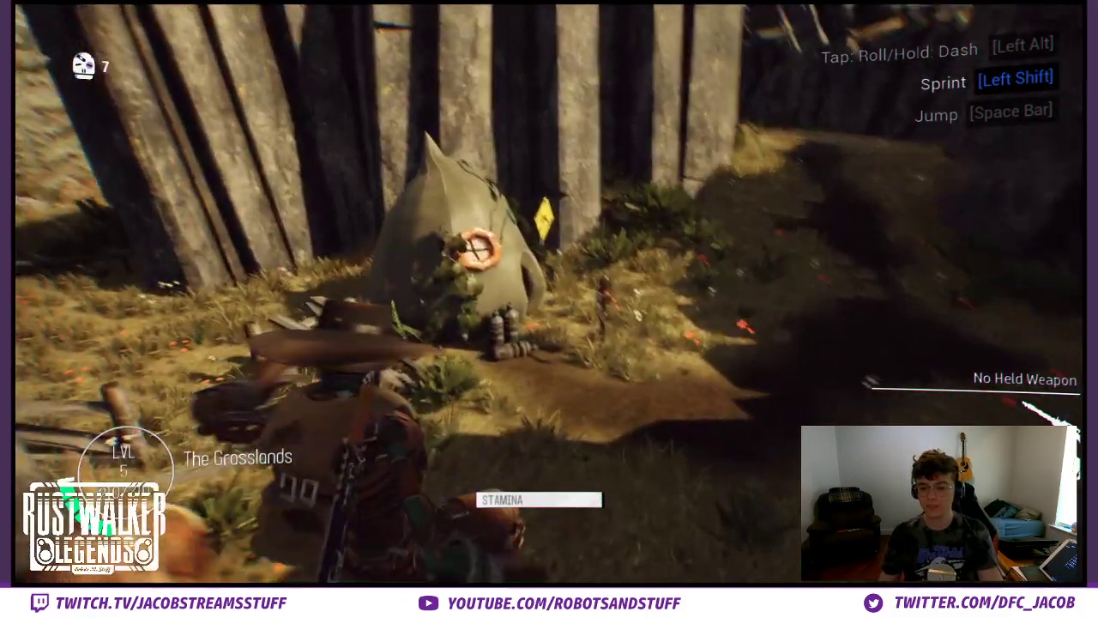